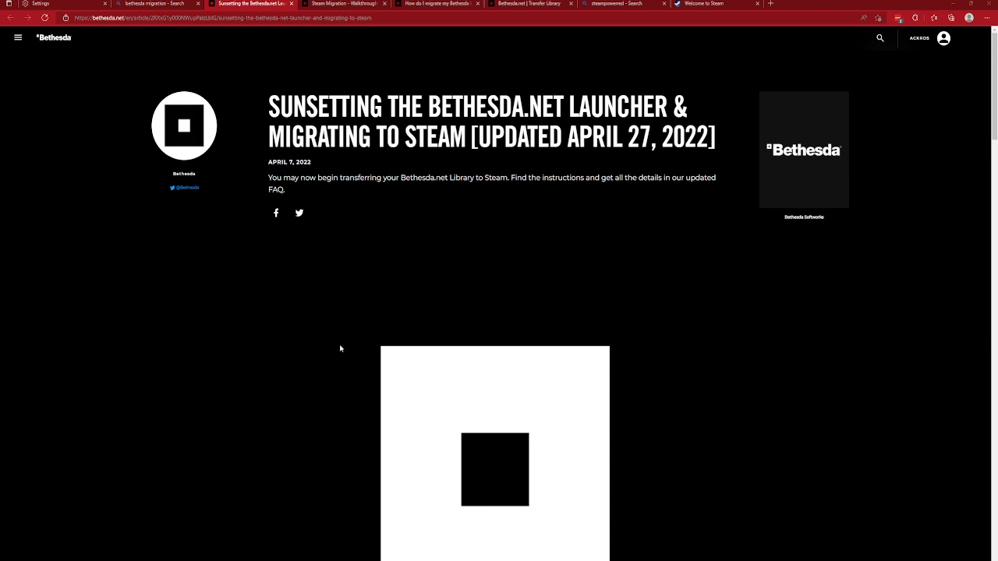
- Read the sunsetting article's April 27 update, highlighting the passages on the launcher shutdown, library migration and save transfers
scroll(340, 348, "down", 2)
scroll(340, 348, "up", 2)
scroll(343, 395, "down", 10)
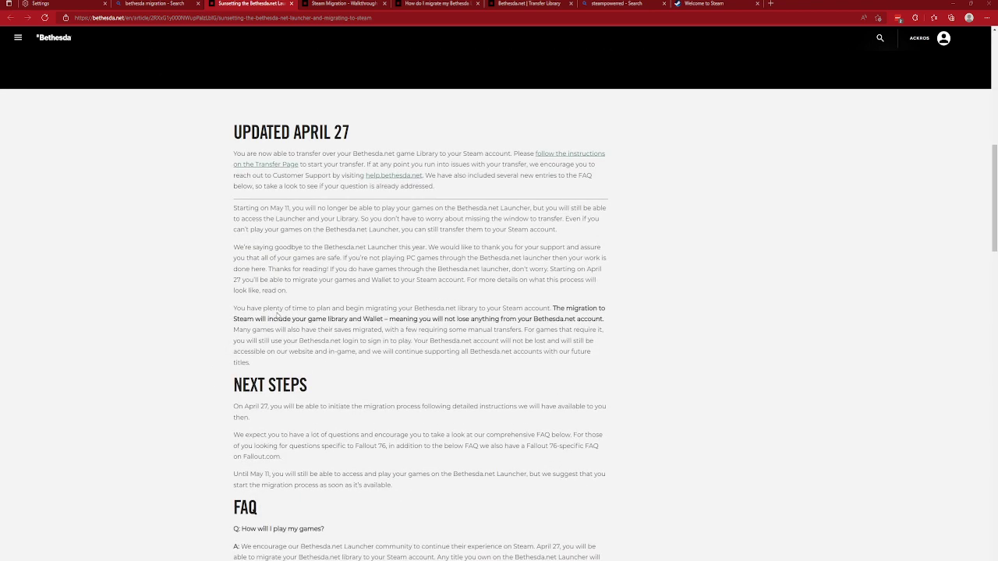
left_click_drag(235, 244, 430, 244)
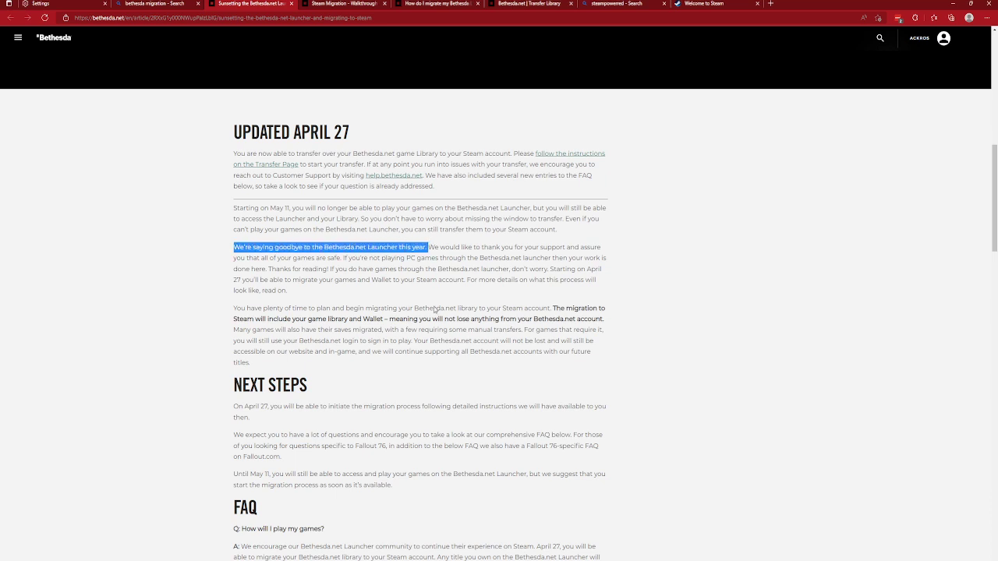
left_click_drag(345, 257, 267, 269)
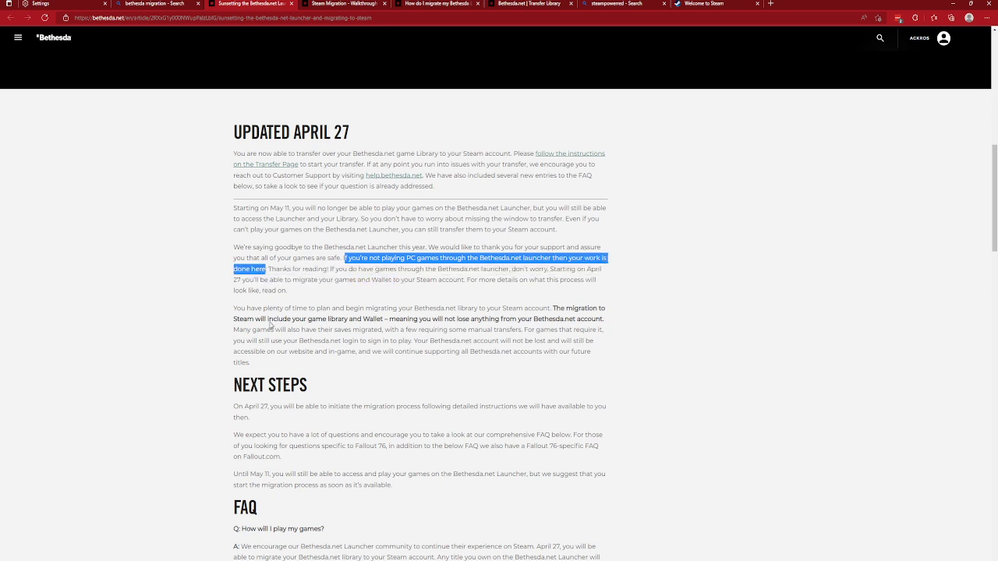
left_click(393, 292)
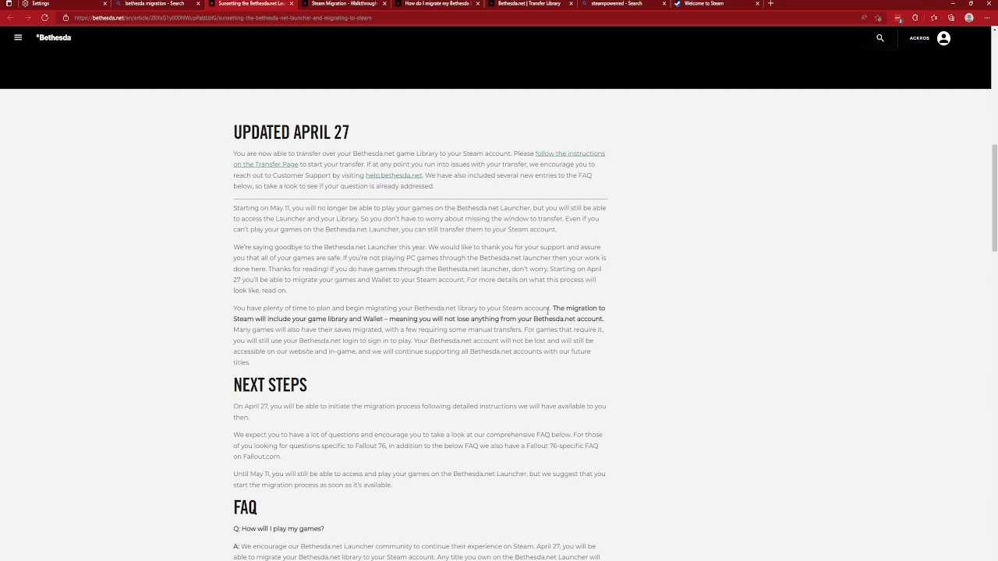
left_click_drag(456, 309, 553, 309)
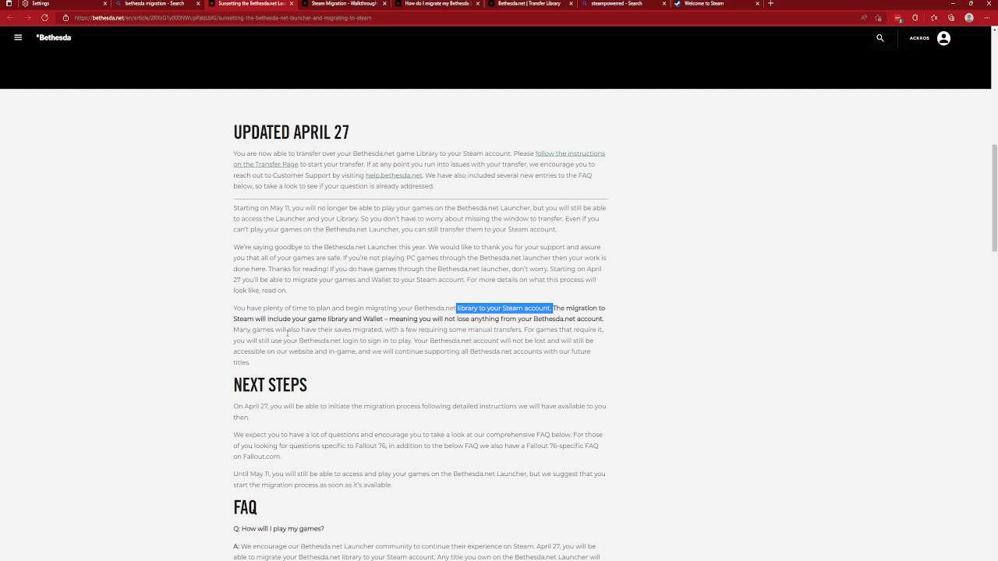
left_click_drag(234, 330, 526, 334)
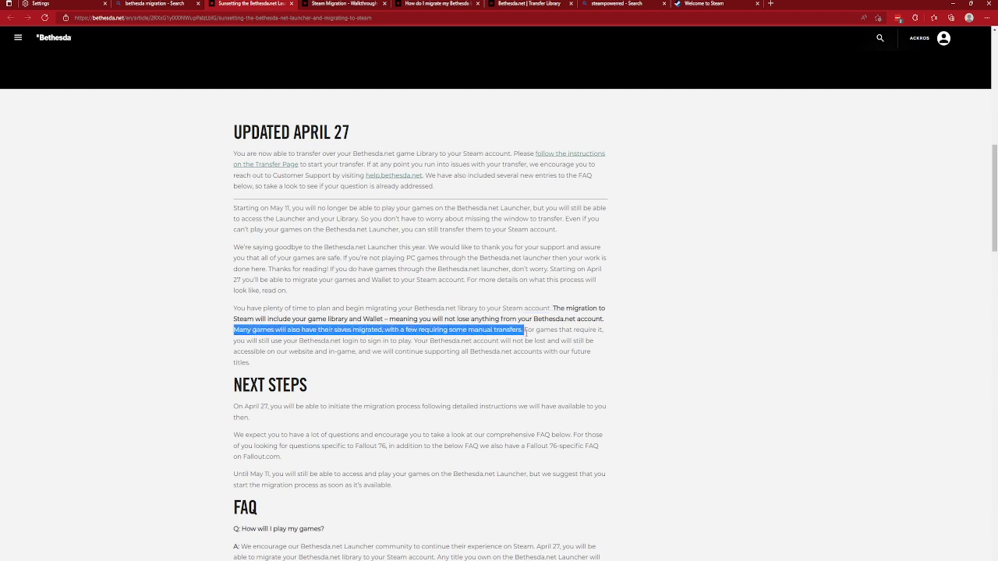
scroll(457, 379, "down", 2)
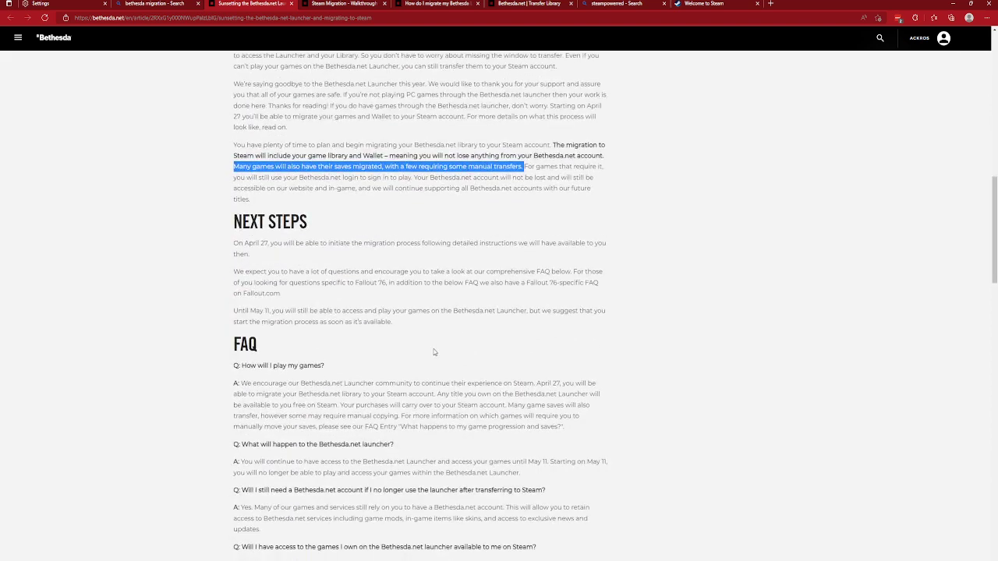
- Review the article's FAQ, highlighting the entries on playing games, the May 11 access date and still needing a Bethesda.net account
left_click(435, 340)
scroll(415, 341, "down", 1)
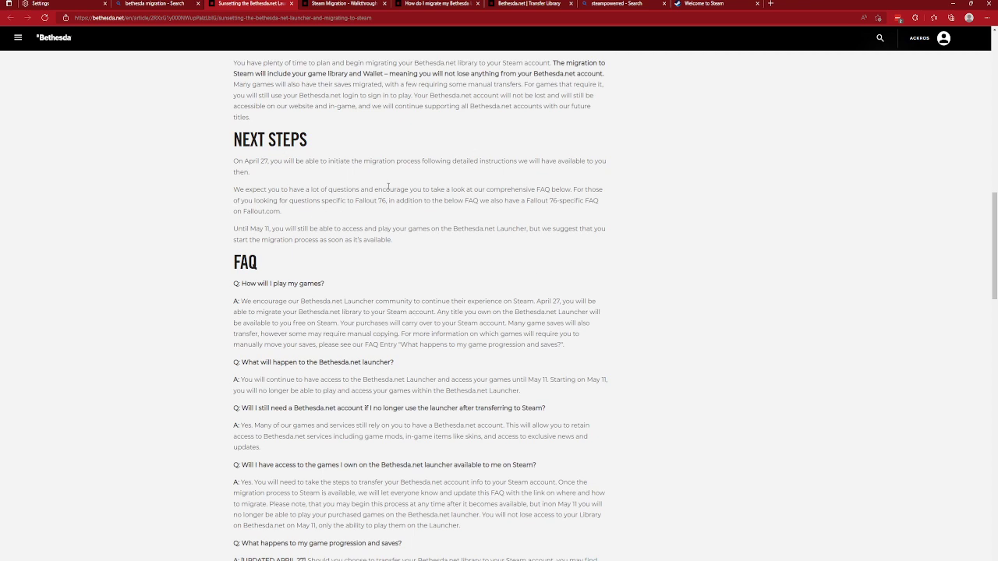
scroll(234, 312, "down", 2)
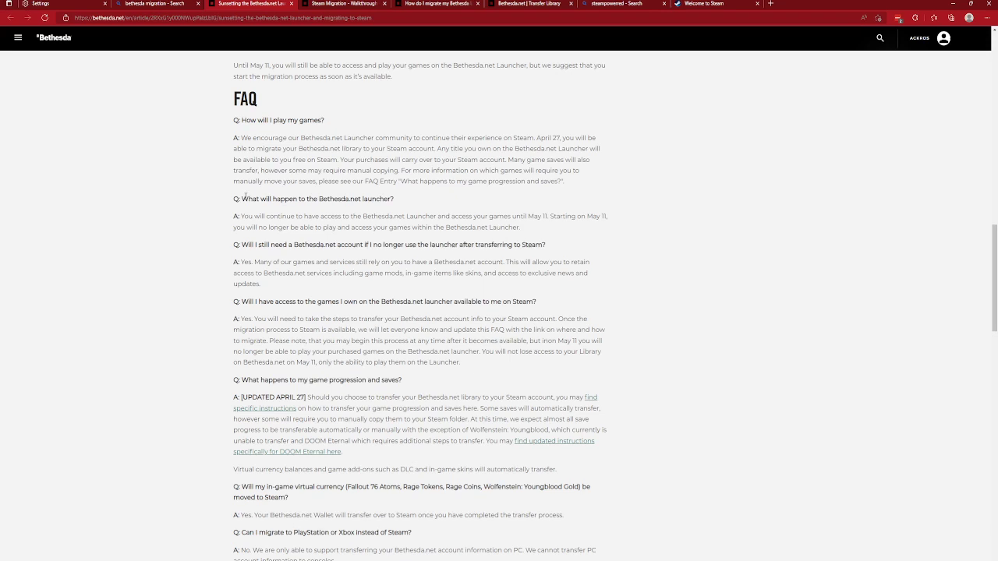
left_click_drag(241, 120, 325, 123)
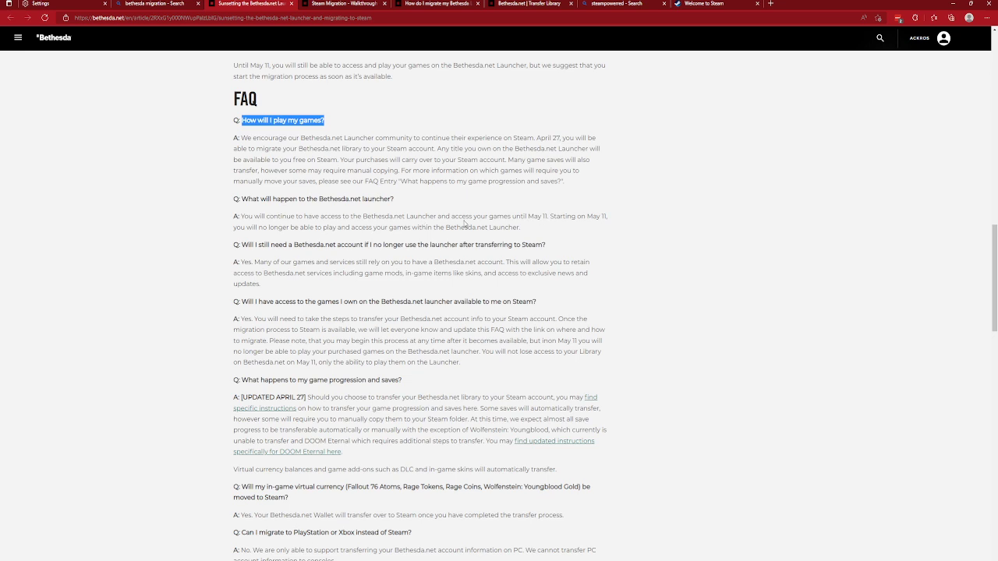
left_click_drag(454, 216, 554, 217)
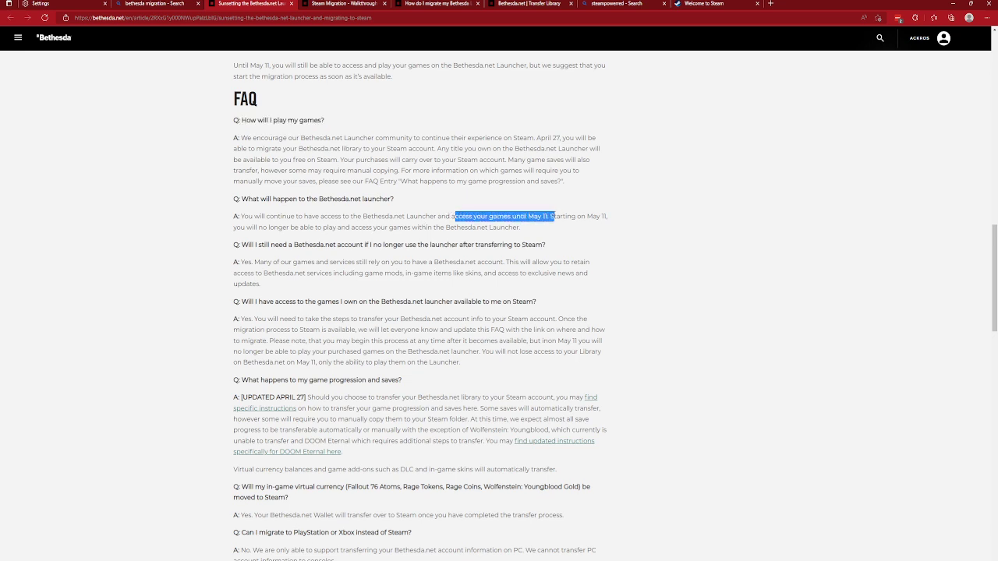
left_click(299, 255)
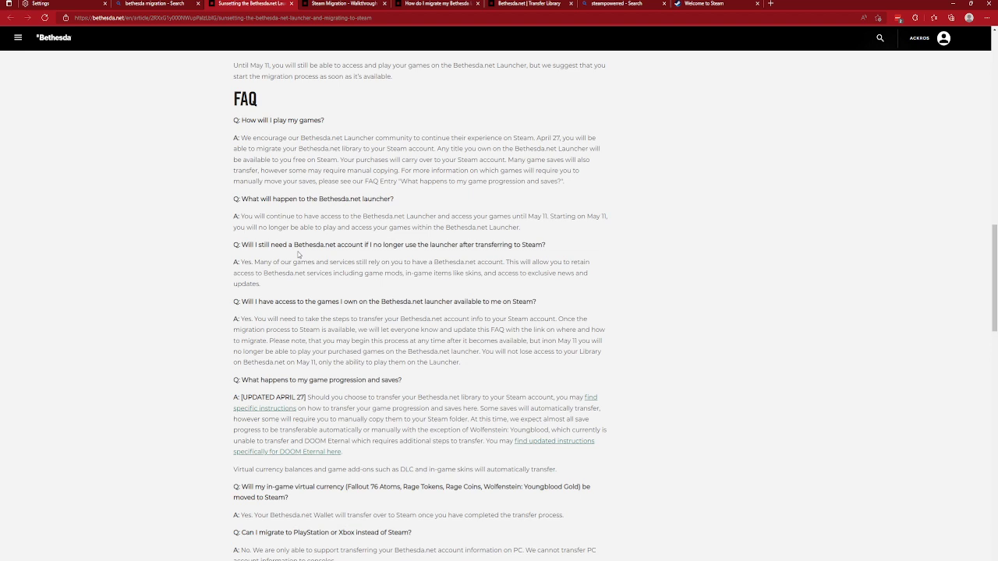
left_click_drag(242, 244, 508, 262)
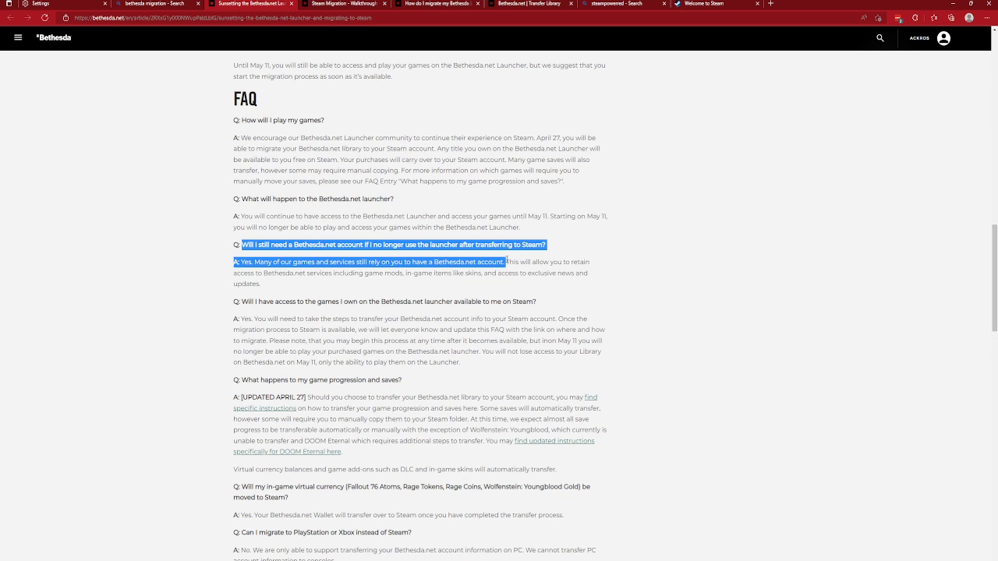
- Review the Steam Migration walkthrough's login, account linking and transfer steps, and check the login on the Steam store site
left_click(340, 5)
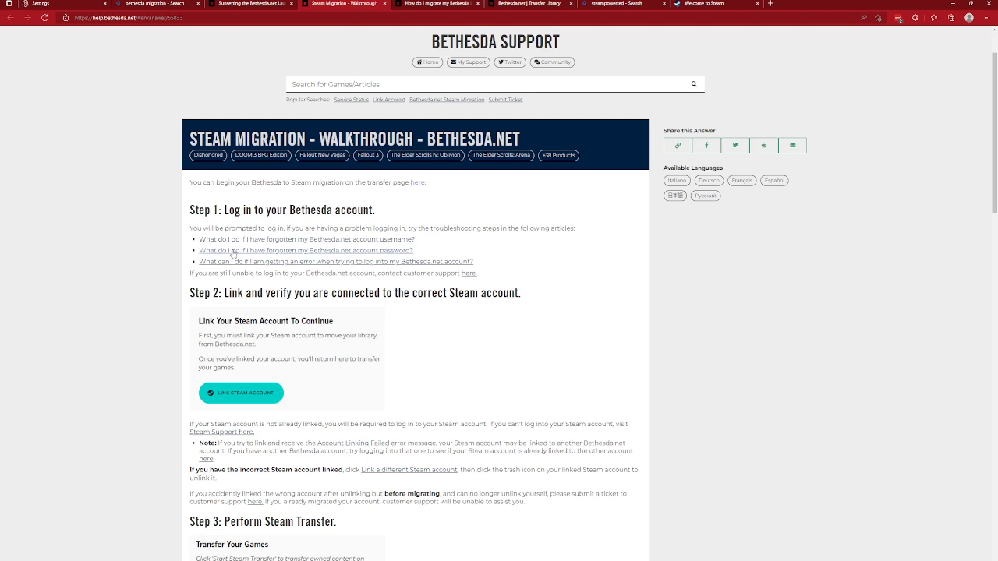
scroll(234, 252, "down", 1)
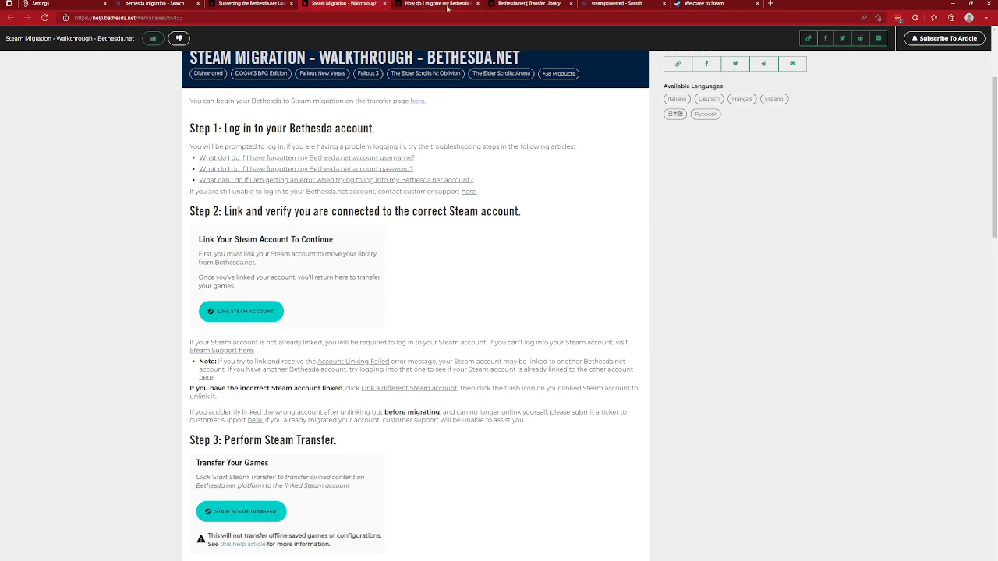
left_click(707, 3)
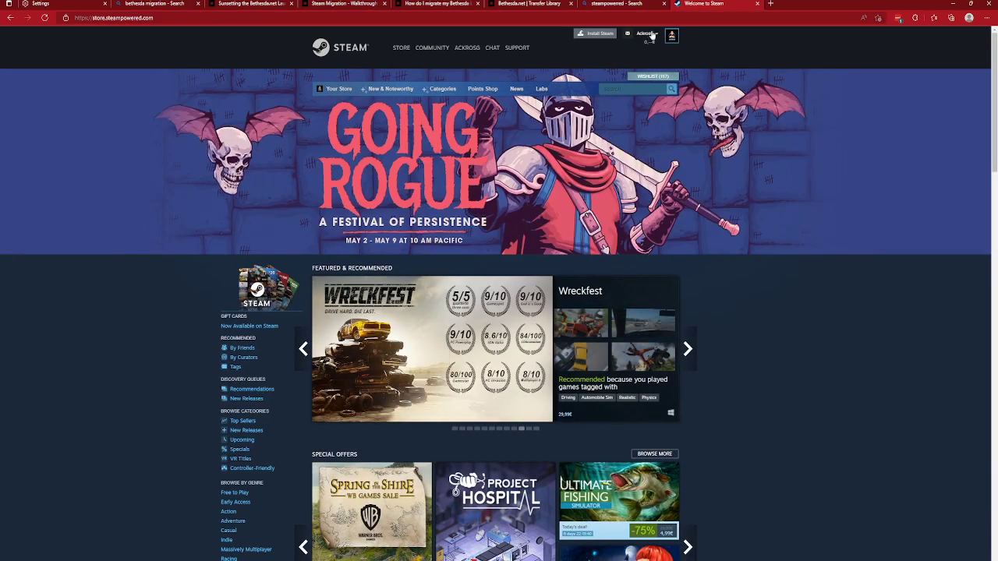
left_click(343, 4)
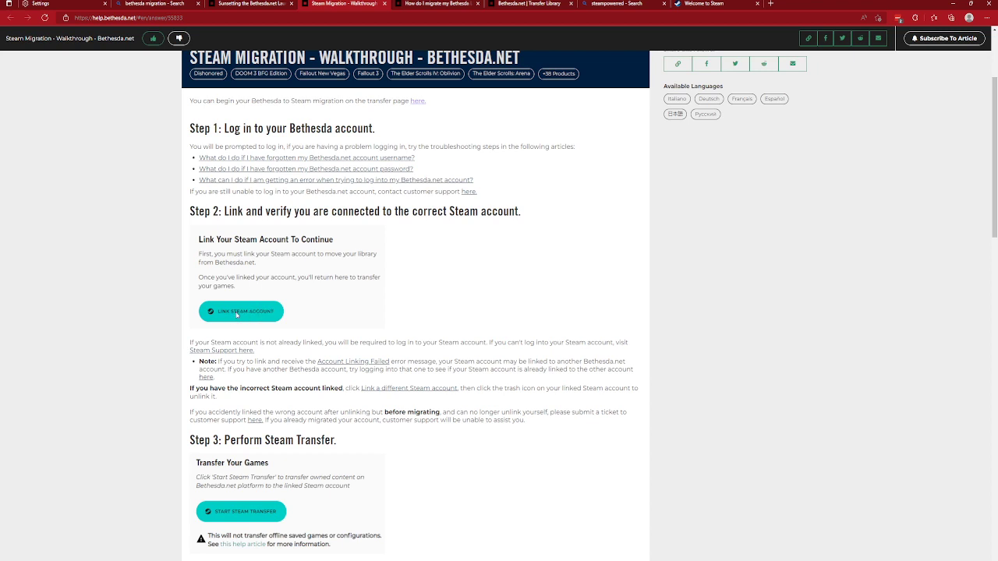
scroll(355, 407, "down", 1)
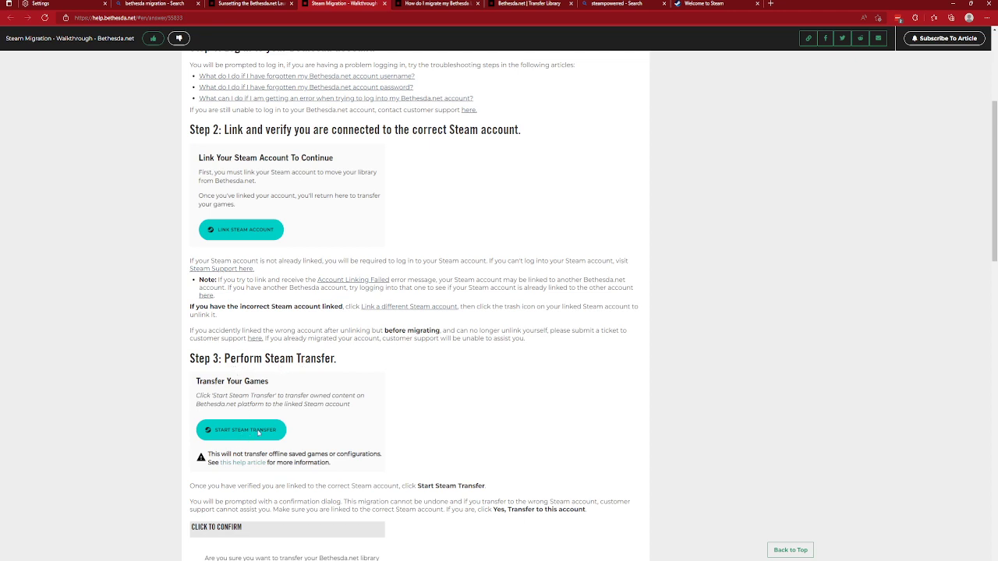
- Start the Steam transfer on Bethesda.net's Transfer Library page and confirm moving the games to the linked Steam account
left_click(431, 4)
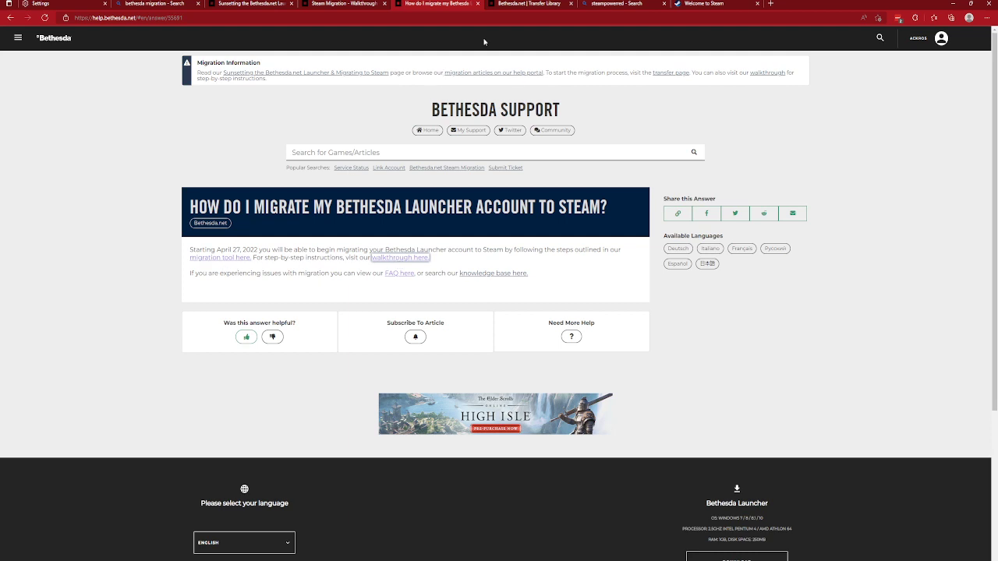
left_click(514, 5)
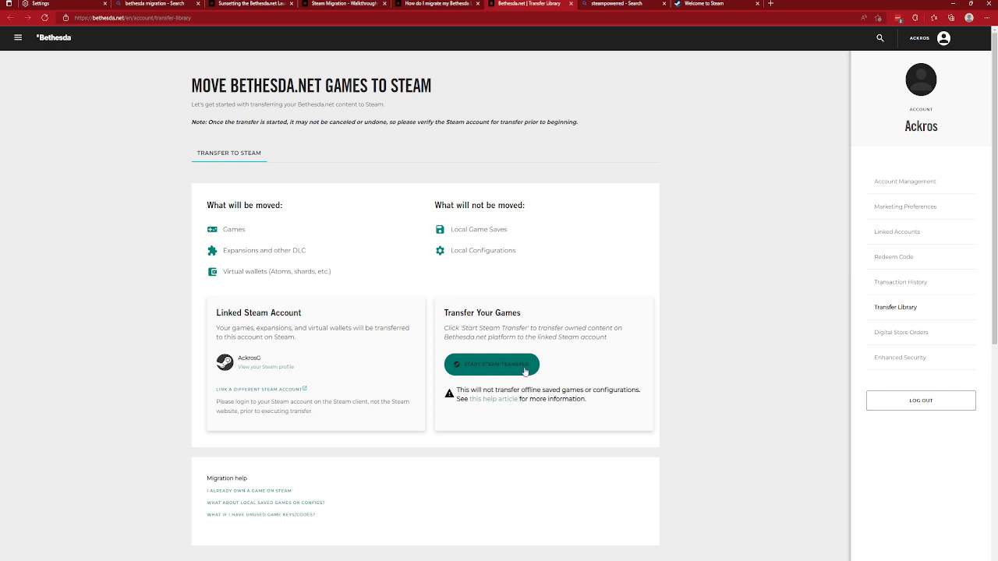
left_click(521, 371)
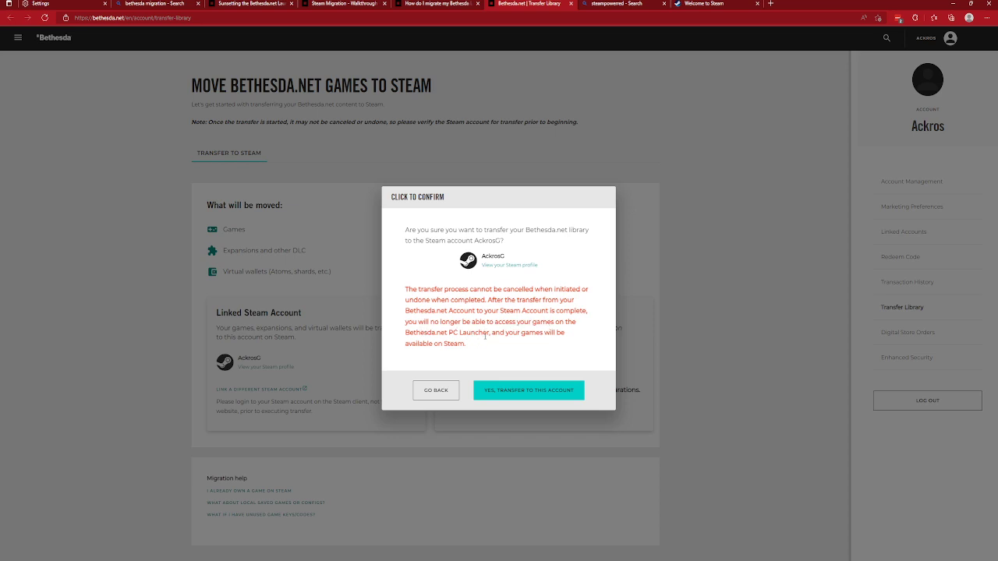
left_click(509, 393)
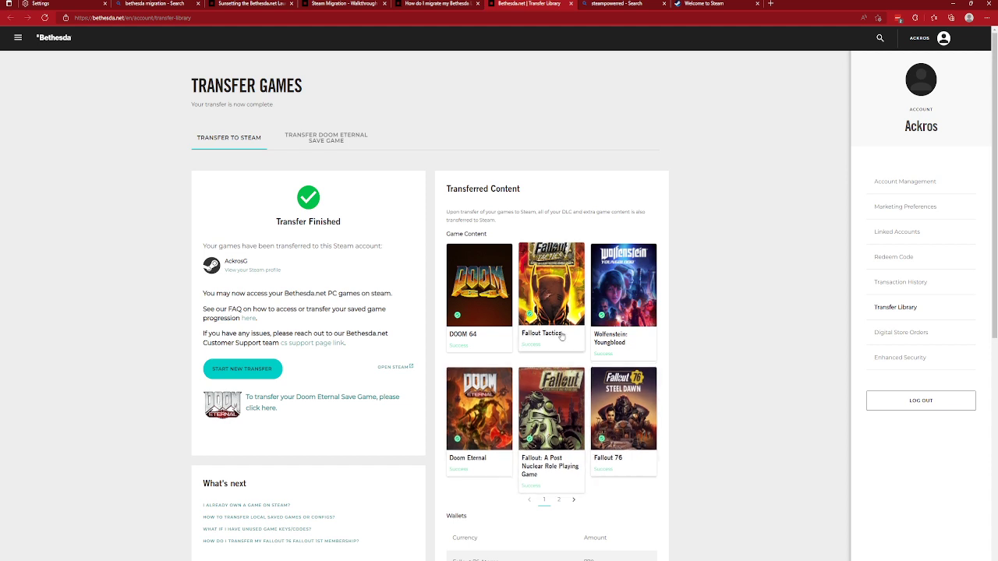
- Look through both pages of transferred game content and the wallet section
left_click(559, 501)
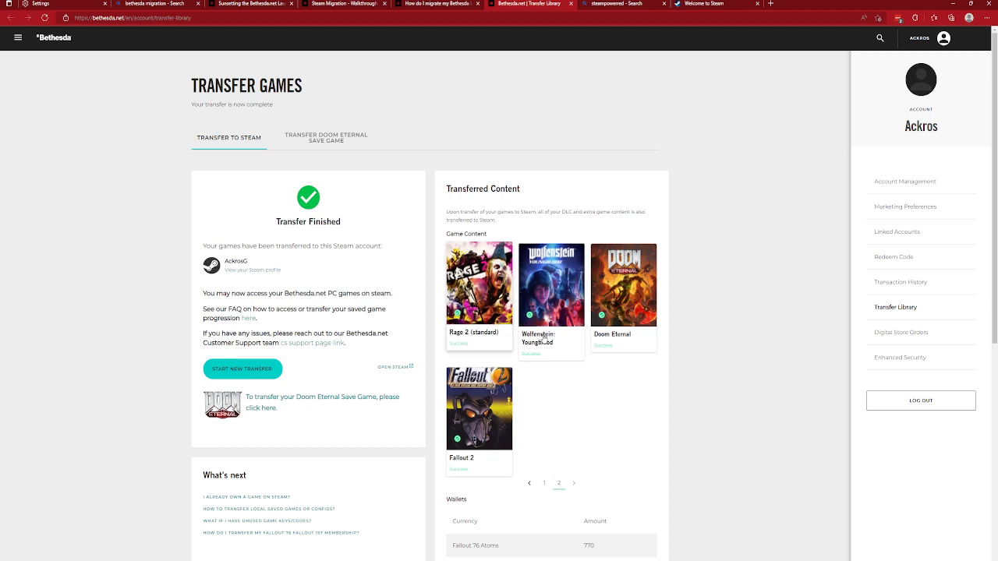
scroll(558, 415, "down", 1)
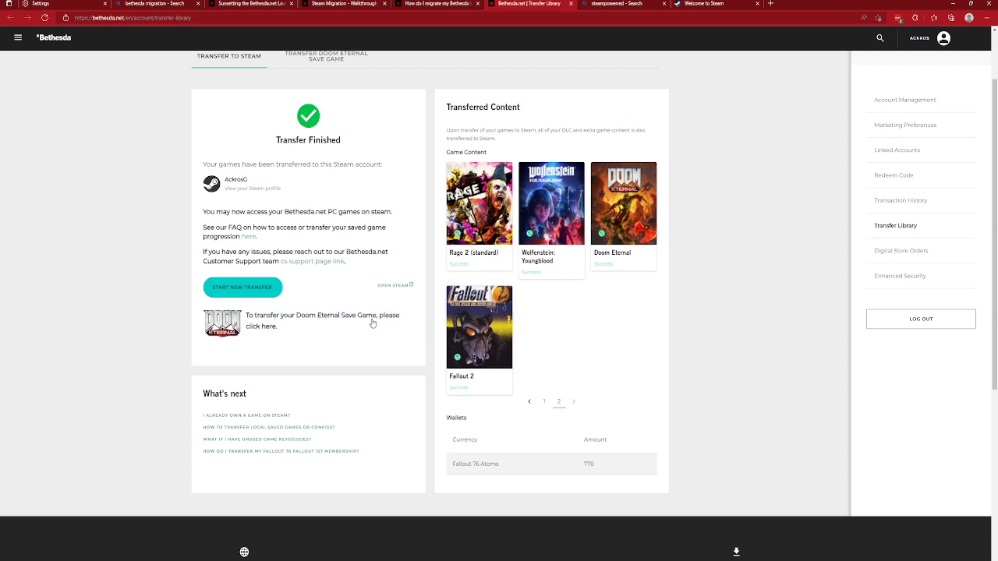
left_click(530, 402)
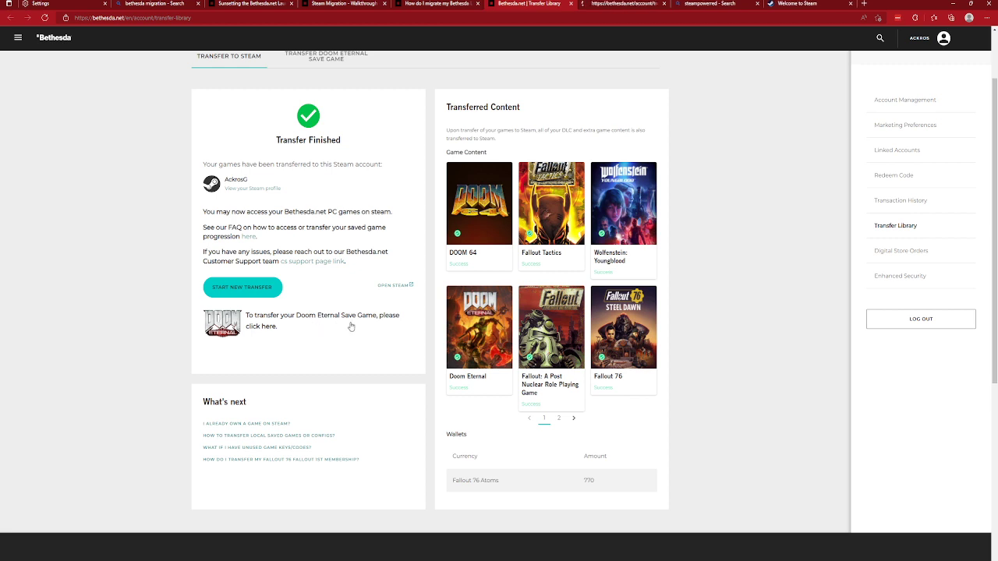
- Open the DOOM Eternal save game transfer, review its steps, and start the Steam sync authorization but cancel leaving Bethesda.net
left_click(337, 323)
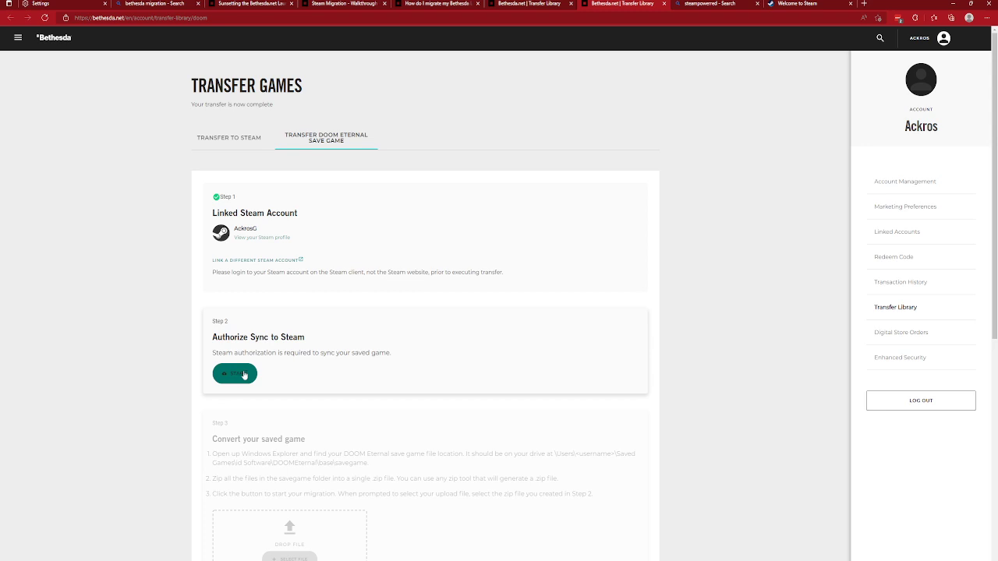
scroll(269, 372, "down", 1)
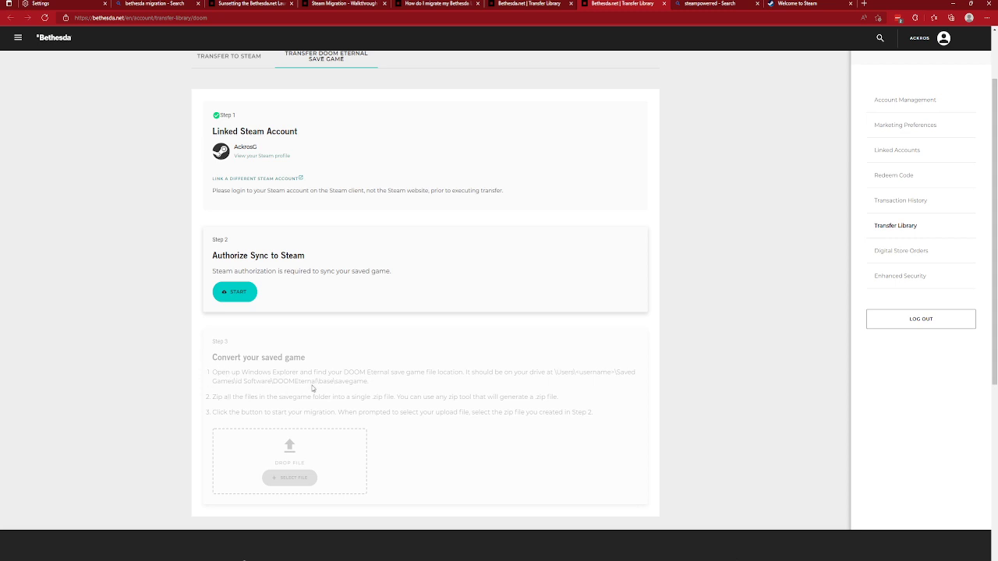
left_click(247, 296)
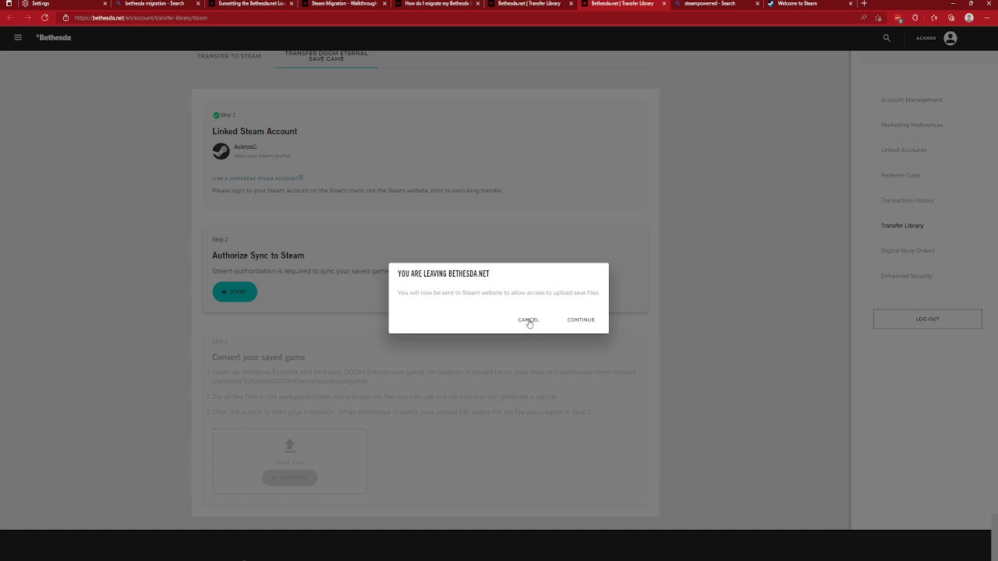
left_click(529, 321)
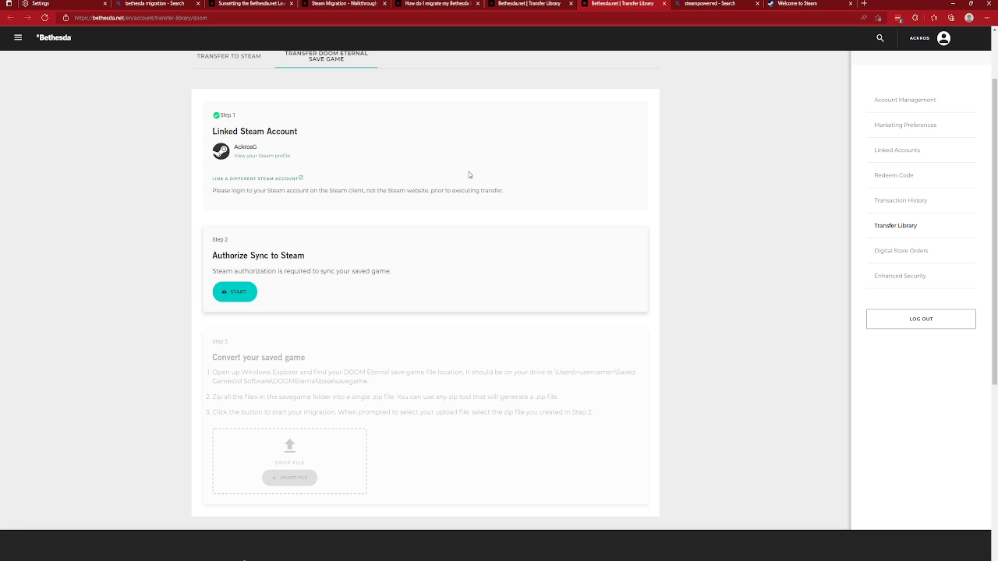
scroll(460, 204, "up", 2)
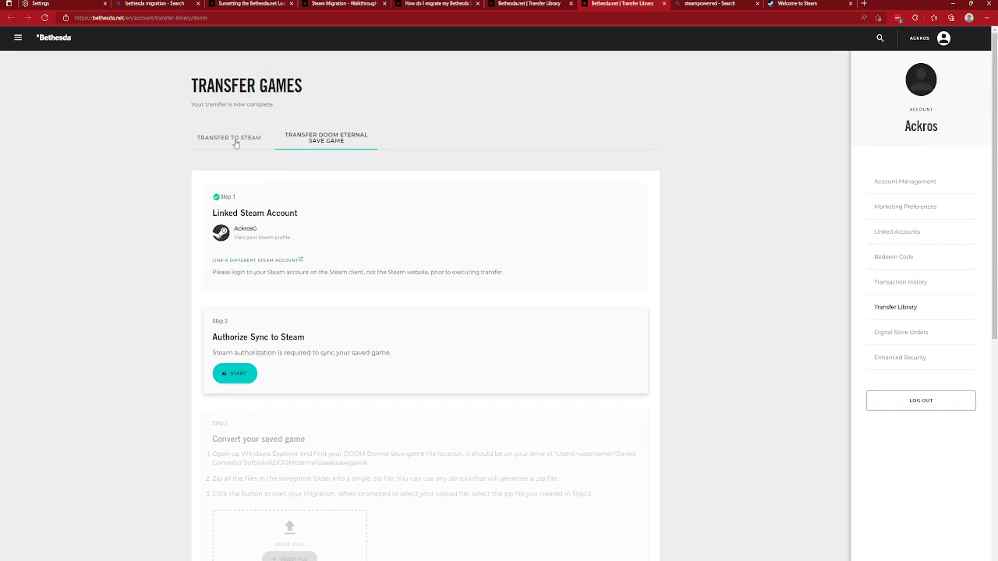
- Switch to the Steam store page
left_click(799, 4)
mouse_move(470, 49)
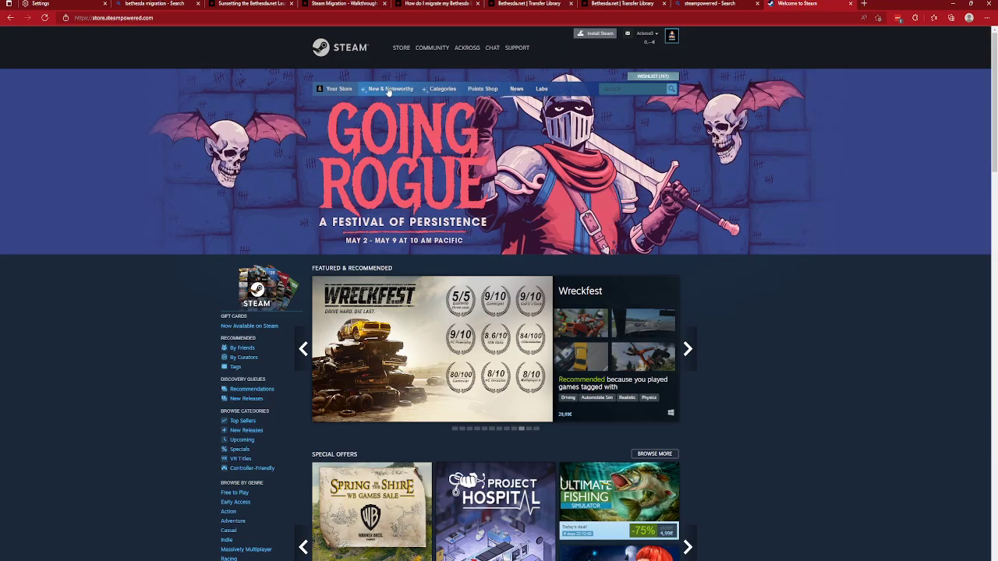